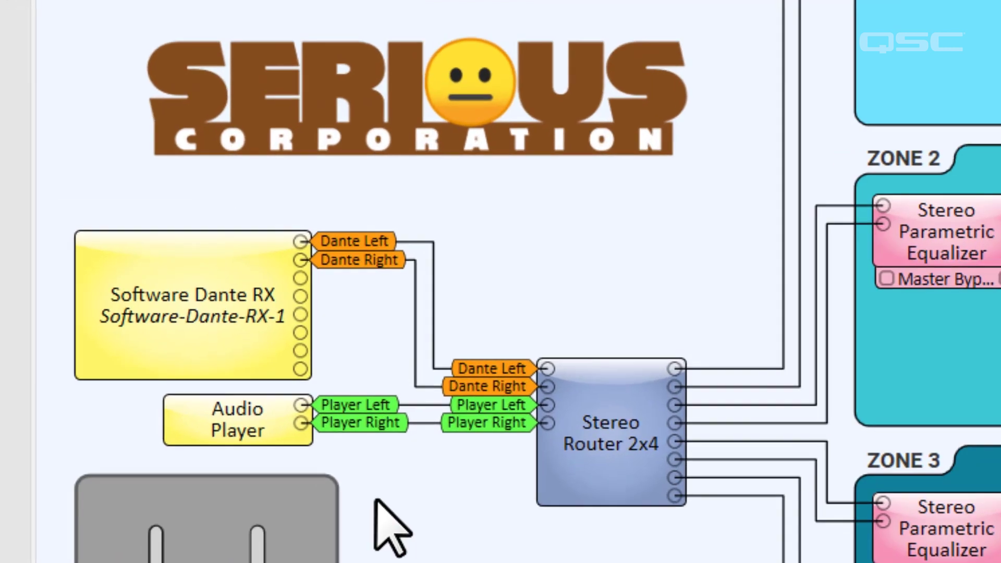
- Select the Software Dante RX and Audio Player blocks, then check AxonC1-f01ac9 in the compromised device list
left_click(167, 360)
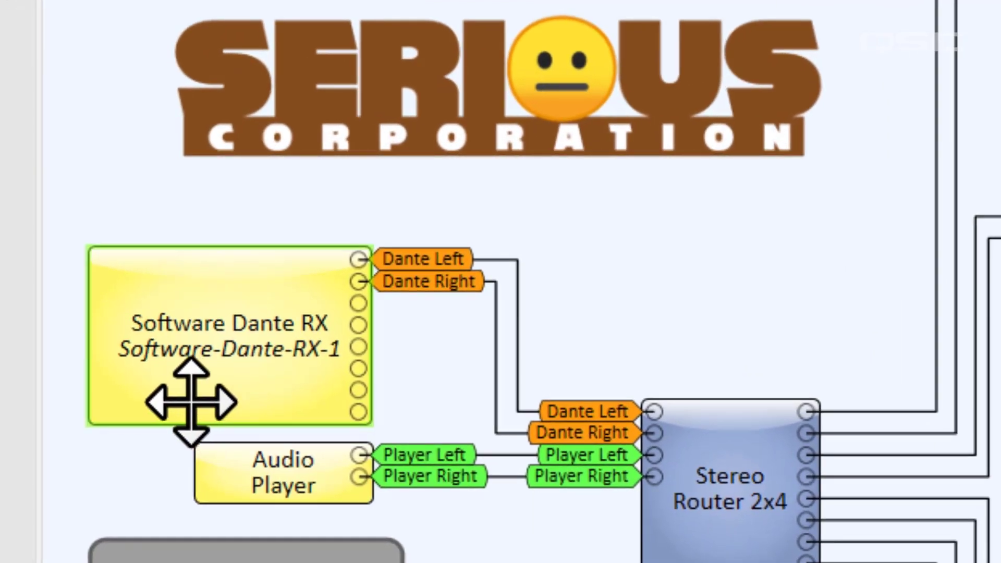
left_click(213, 494)
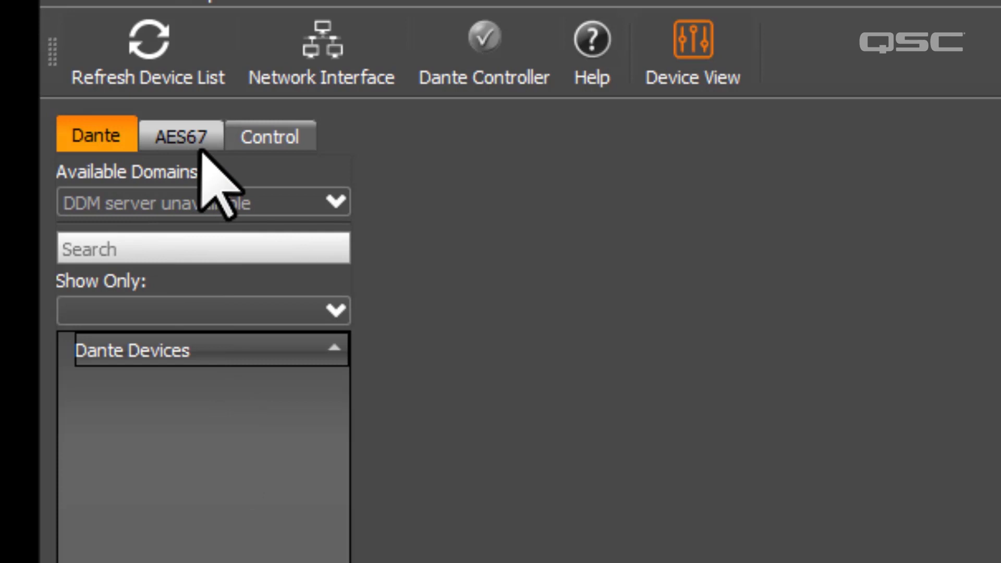
left_click(304, 151)
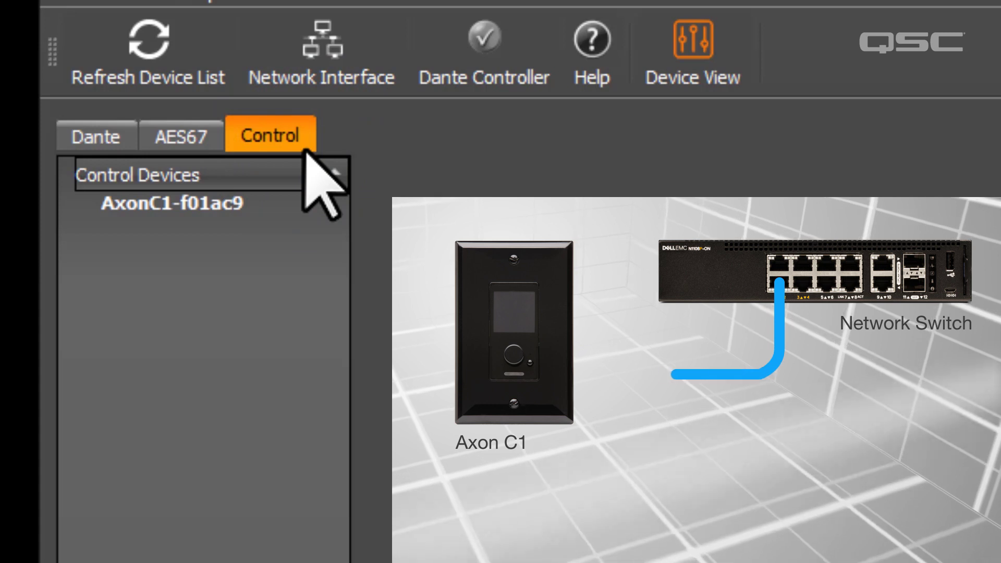
left_click(266, 208)
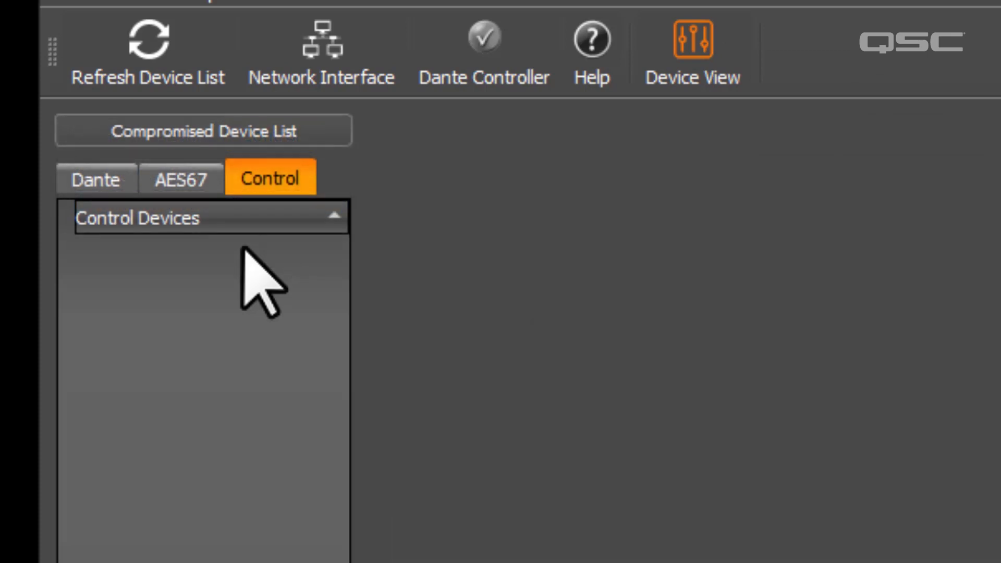
left_click(325, 130)
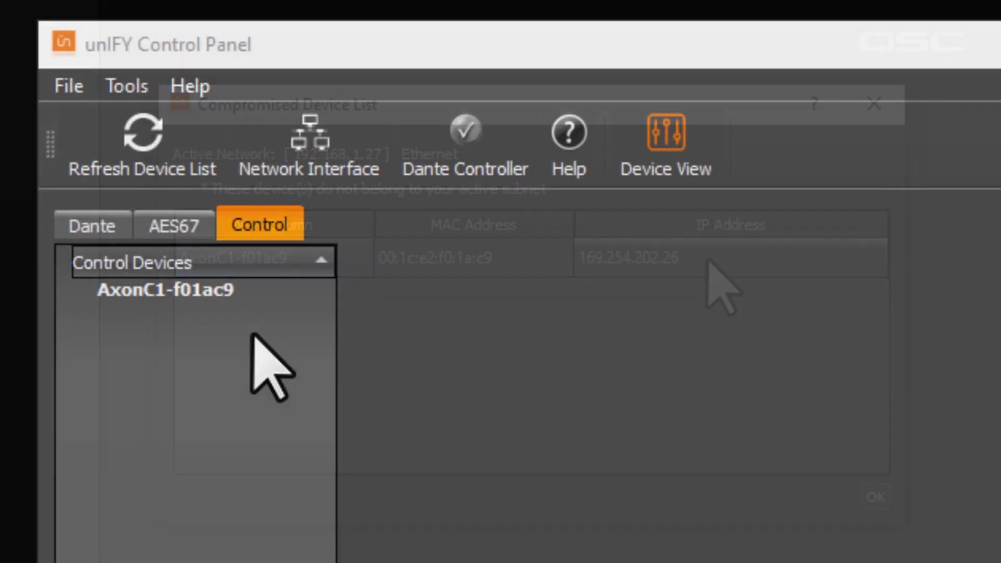
- Use Configure device on AxonC1-f01ac9 and dismiss the missing menu warning
left_click(280, 291)
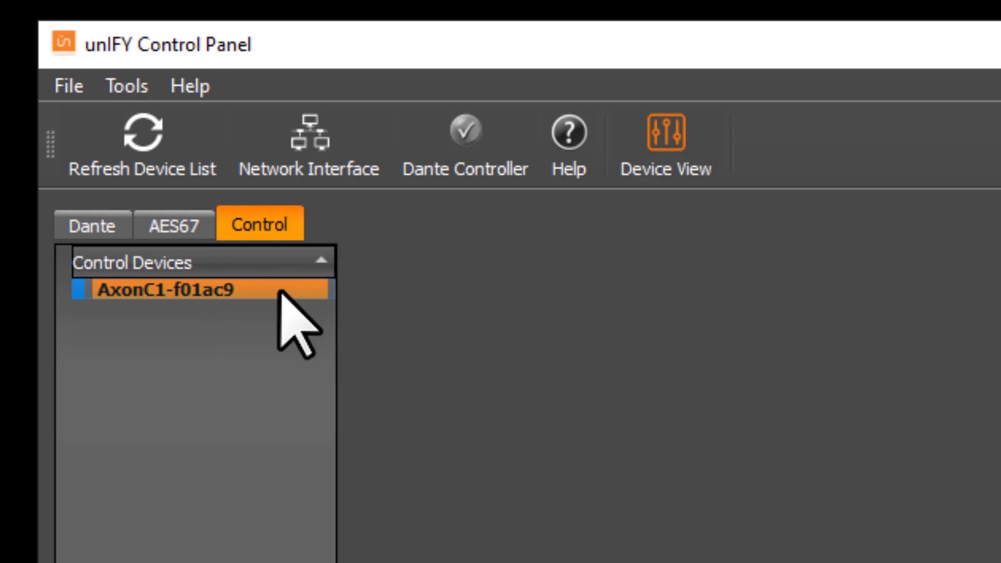
right_click(280, 291)
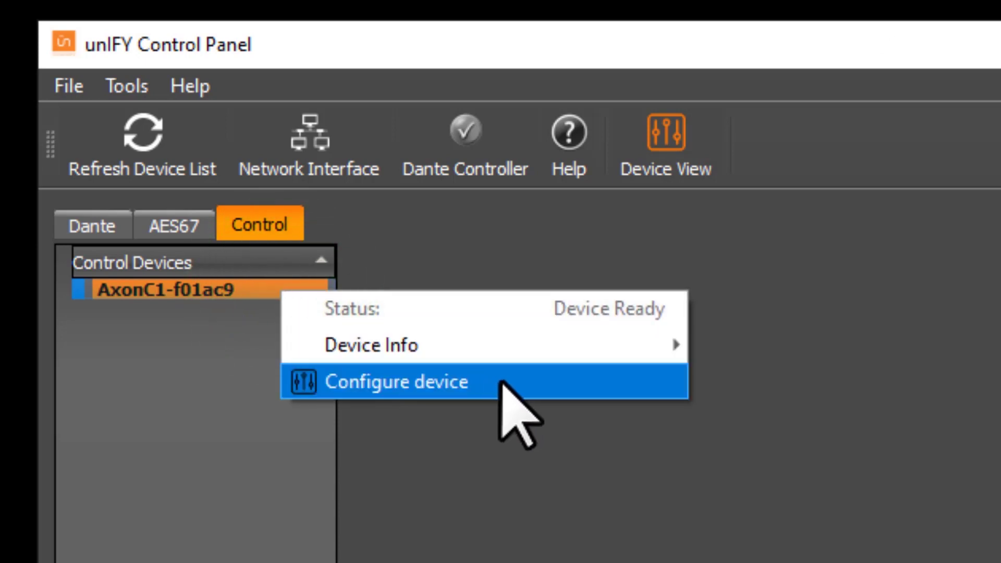
left_click(527, 383)
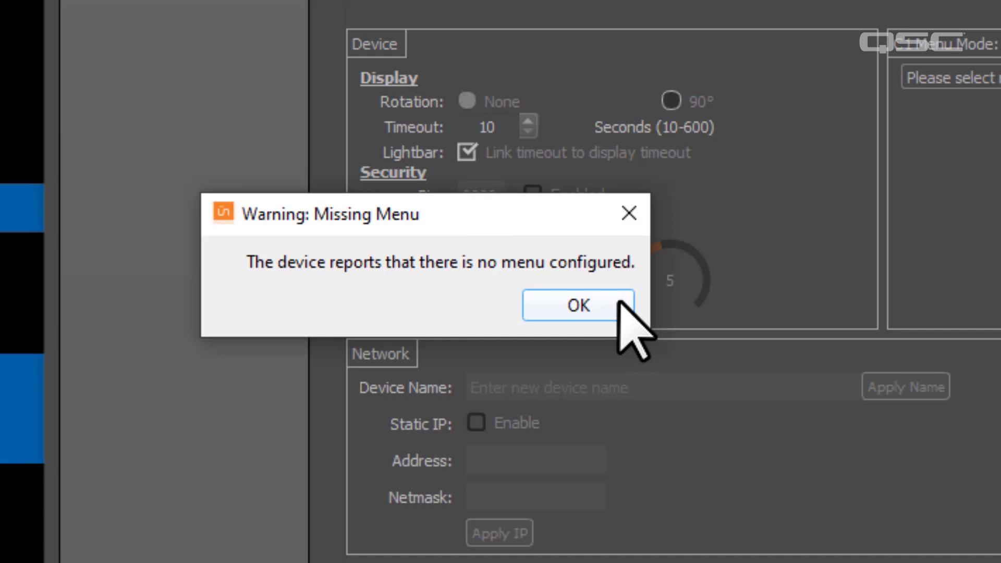
left_click(615, 305)
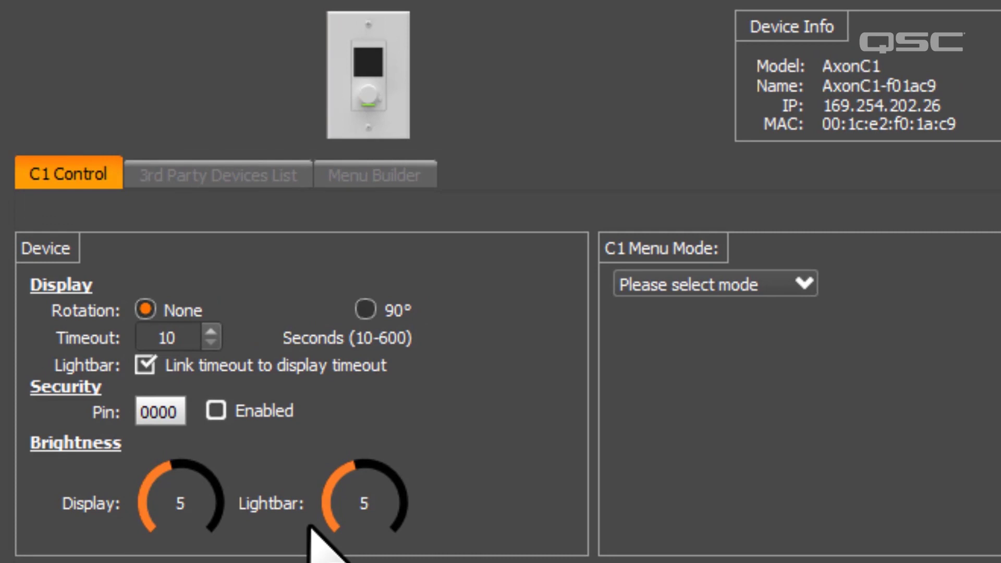
- Rotate the display 90 degrees, set brightness to 9, and apply static IP 192.168.1.29
left_click(367, 311)
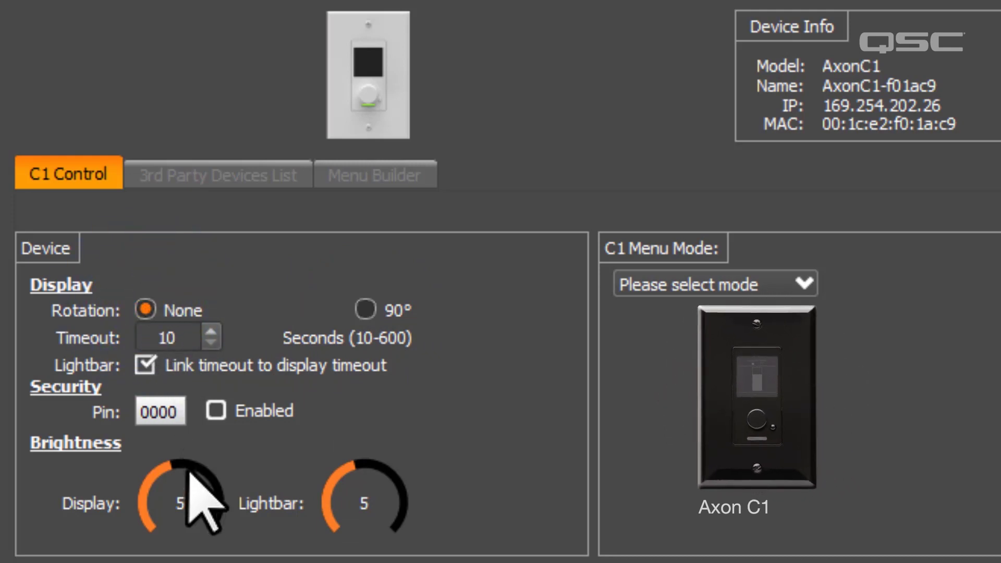
left_click_drag(183, 498, 196, 499)
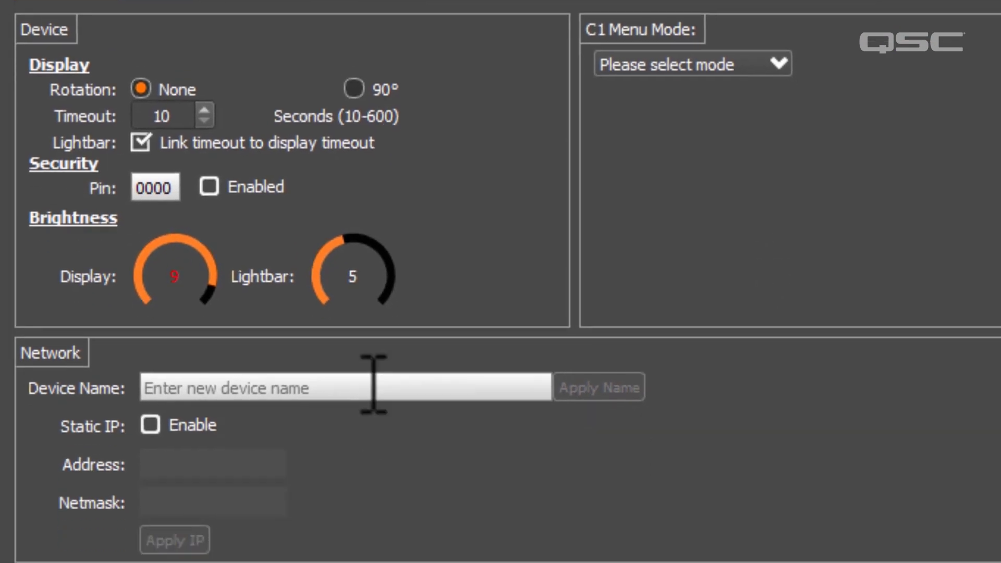
left_click(374, 384)
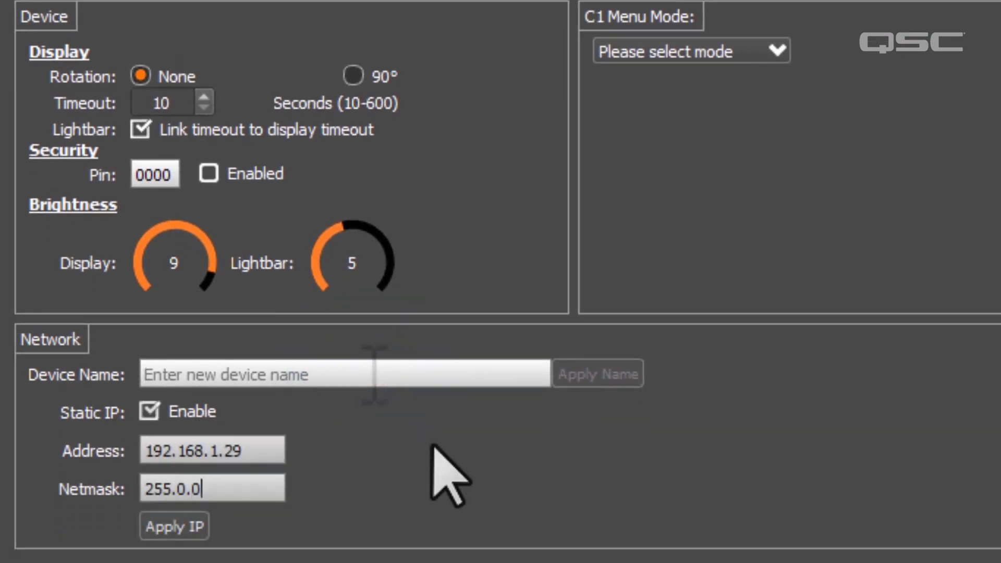
type(".0")
left_click(197, 523)
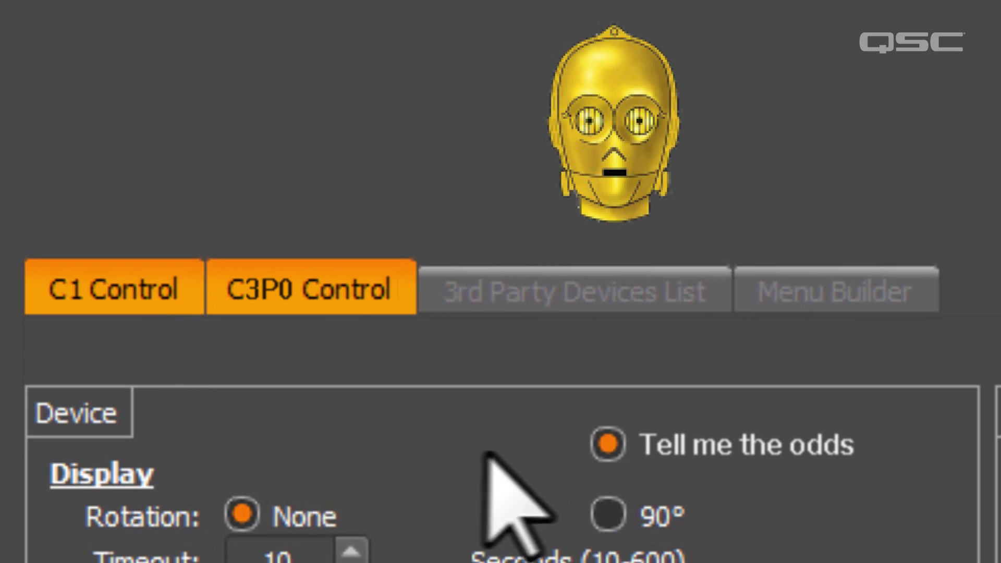
- Turn on Activate and switch the C1 menu mode to Q-SYS, confirming the menu change
left_click(608, 444)
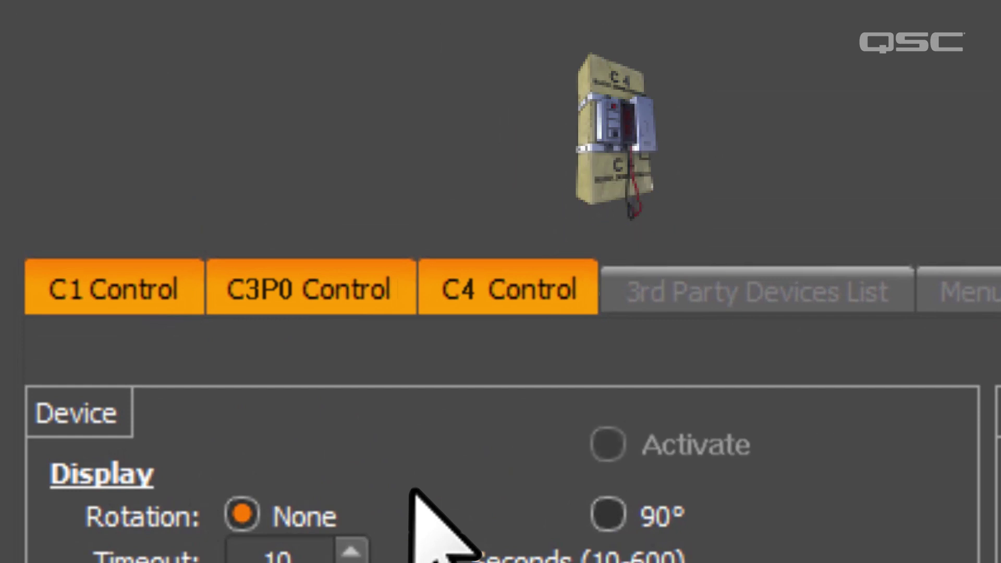
left_click(608, 444)
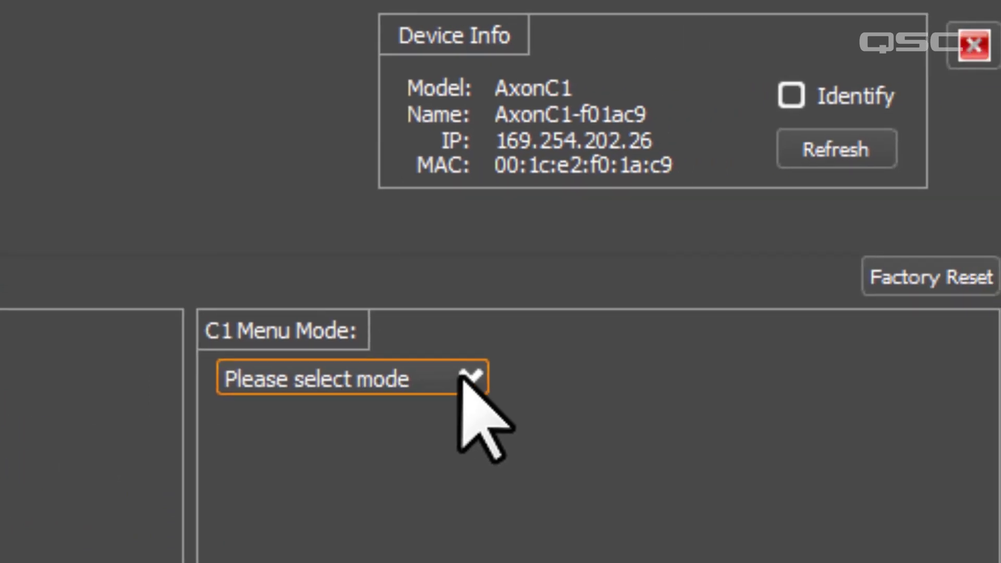
left_click(461, 379)
left_click(432, 433)
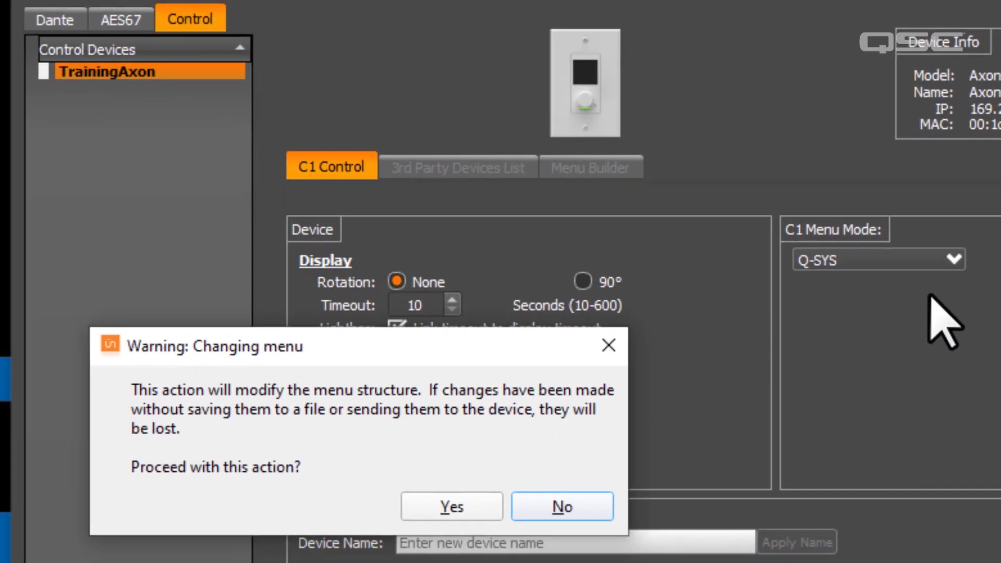
left_click(474, 510)
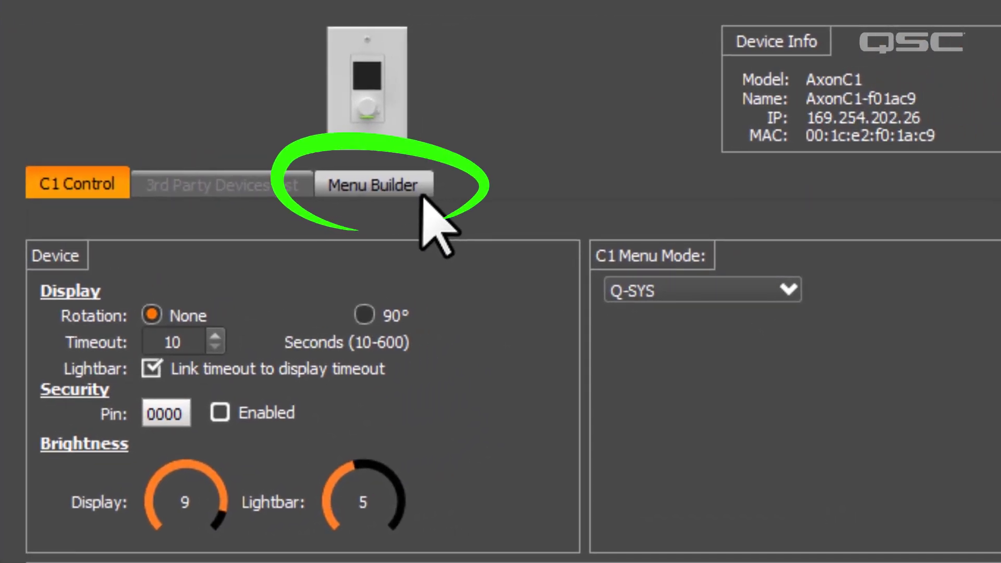
- In the menu builder, enable the Volume/Mute Screen and Menu Screen(s)
left_click(431, 190)
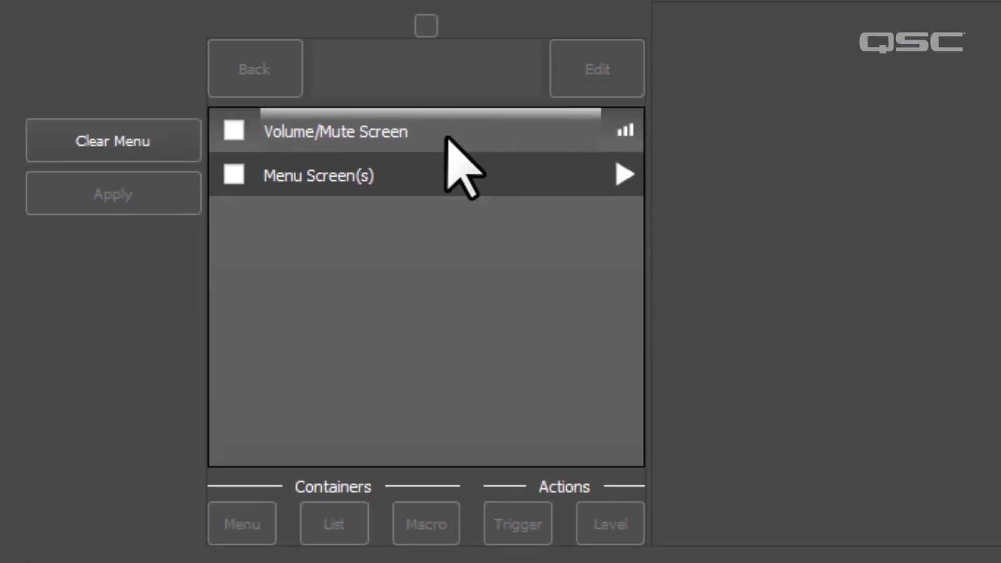
left_click(234, 131)
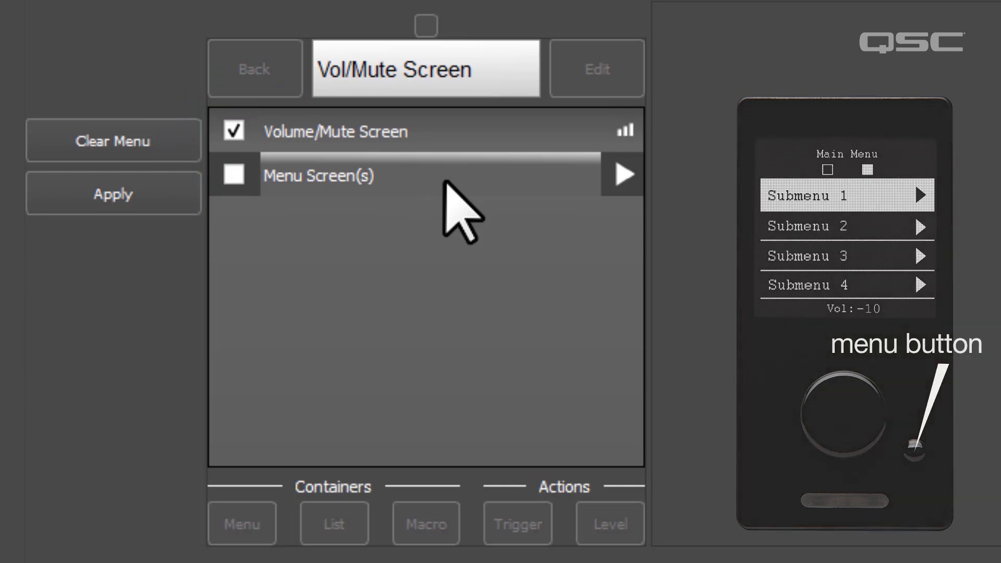
left_click(237, 177)
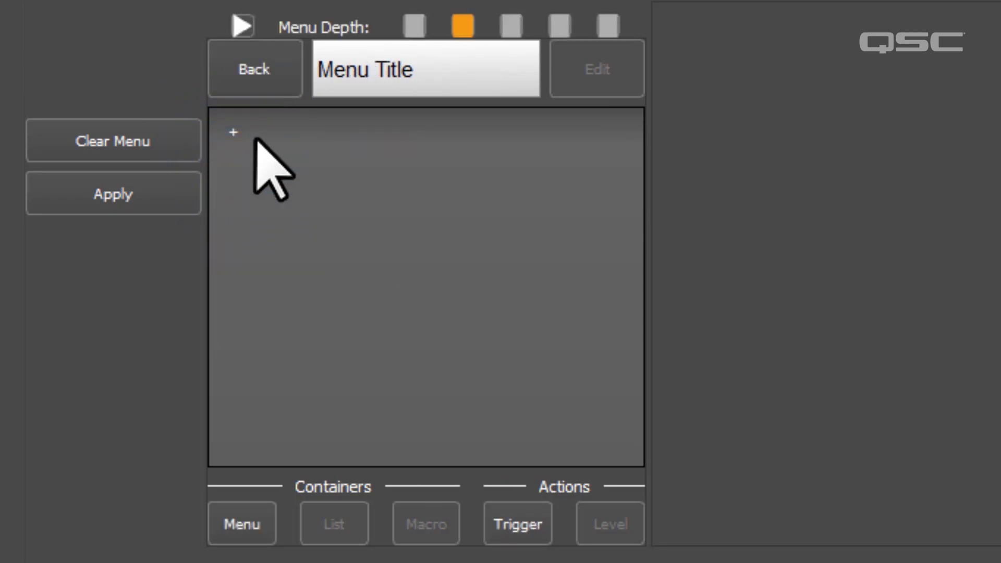
left_click(272, 73)
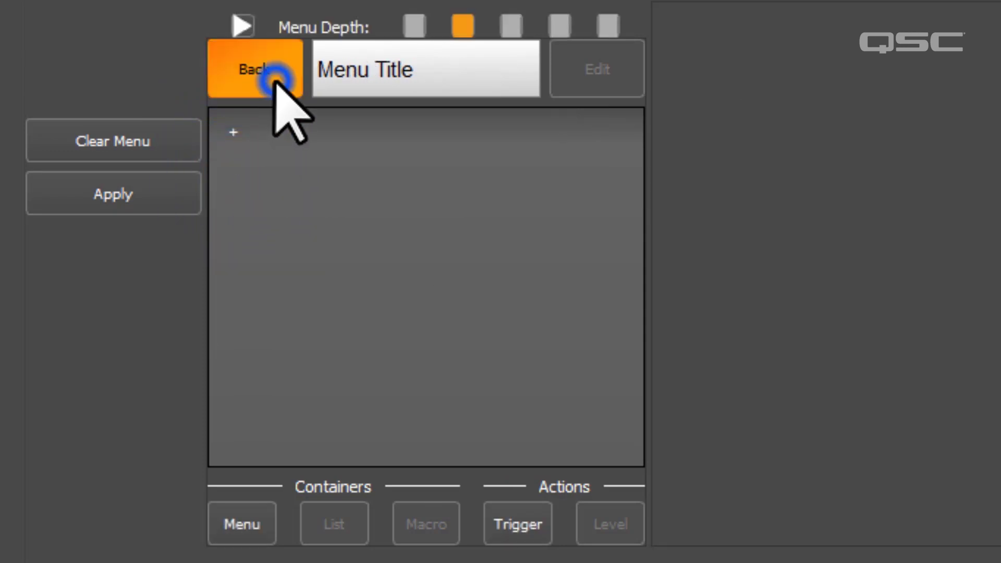
- Rename the top menu title to 'Serious Corp' and apply it to the device
left_click(512, 73)
type("Serious Corp")
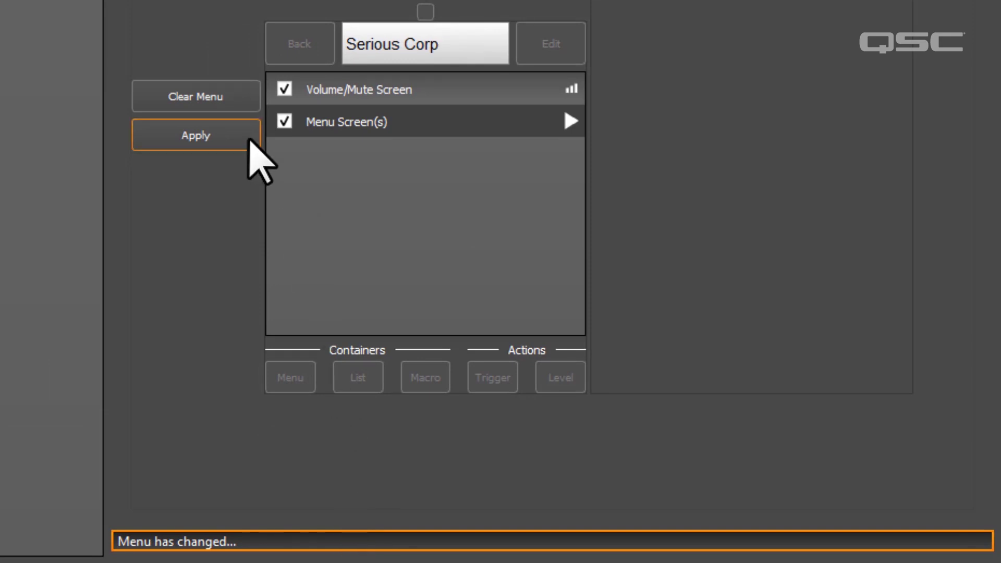
left_click(249, 140)
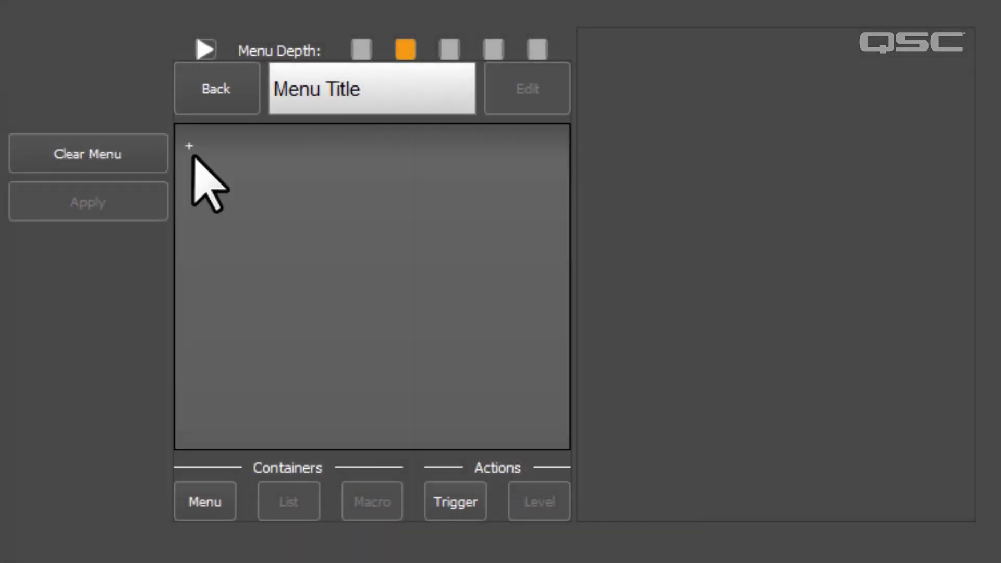
- Add a trigger entry named 'Important Action' to the Colored LEDS menu
left_click(189, 149)
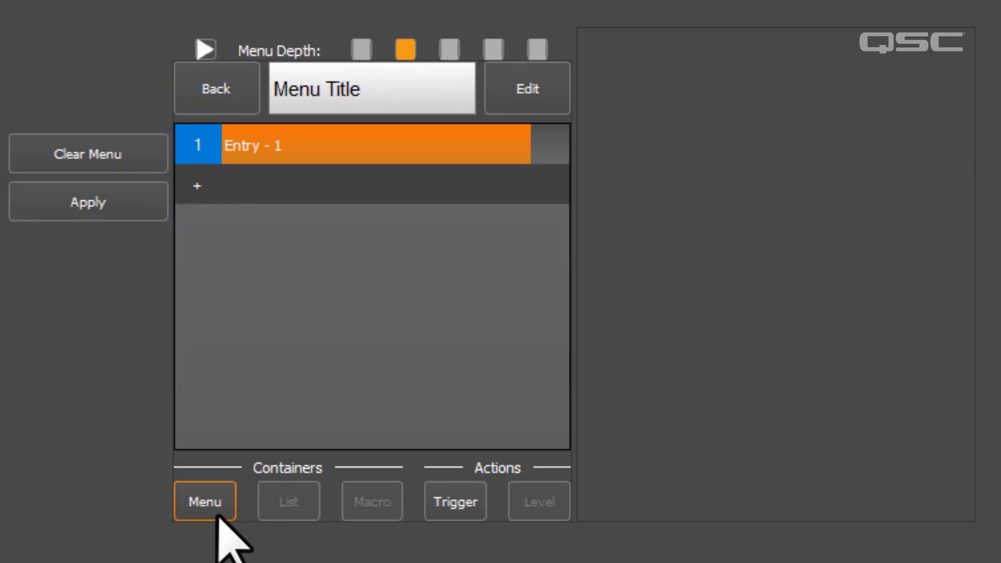
left_click(455, 502)
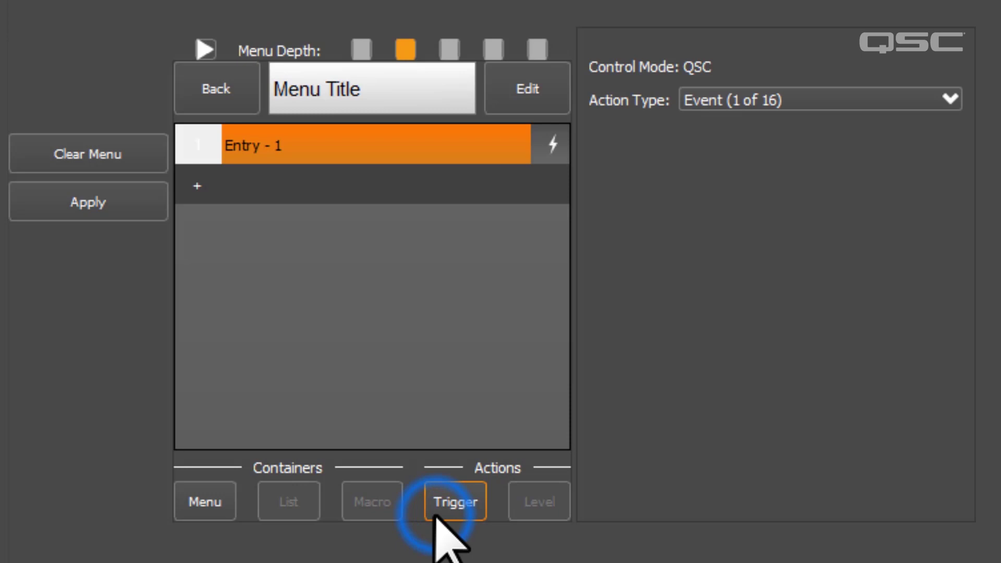
left_click(390, 143)
left_click(392, 149)
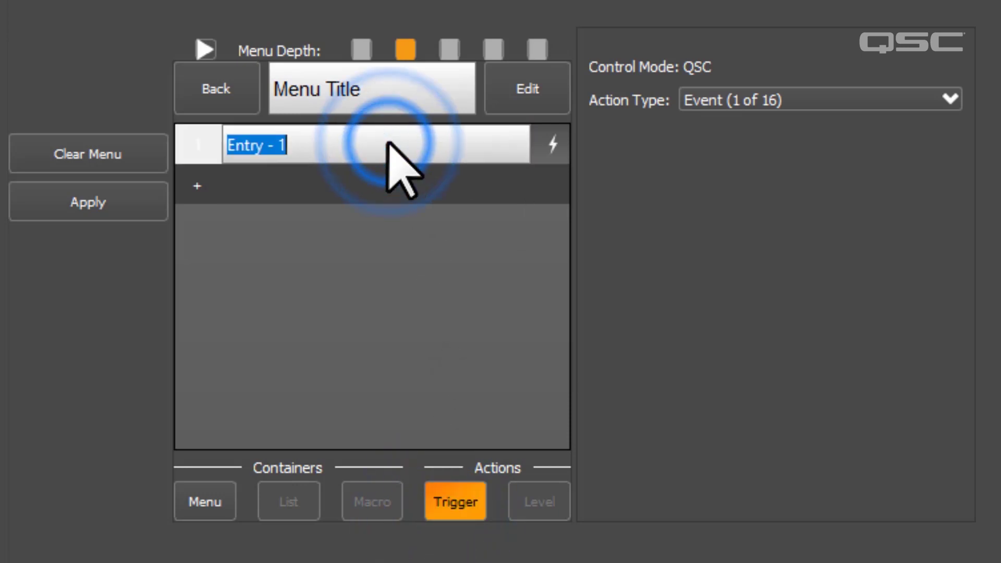
key("BackSpace")
type("Important Action")
key("Return")
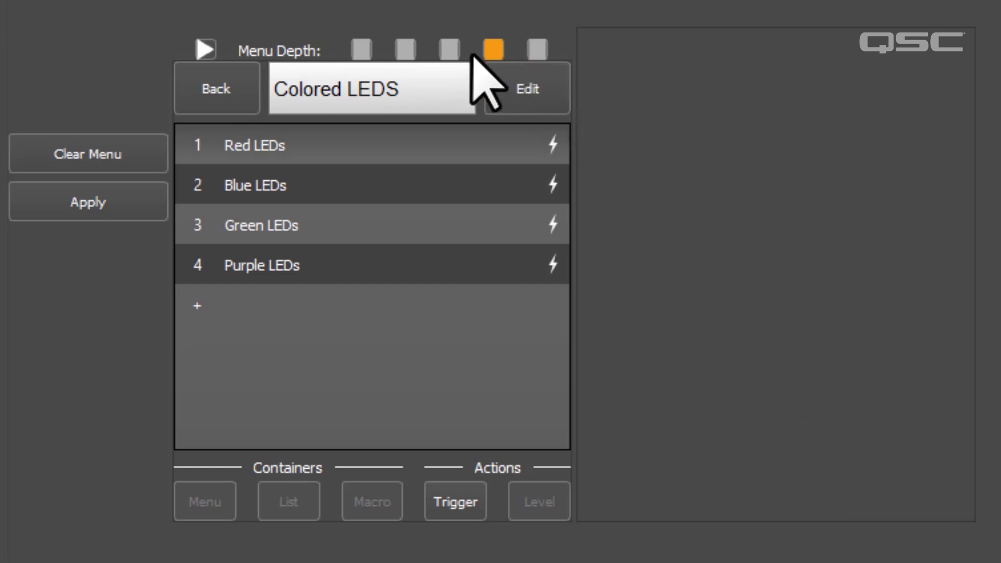
- Add a fifth trigger entry, Entry - 5, to the top-level menu and view its action types
left_click(237, 102)
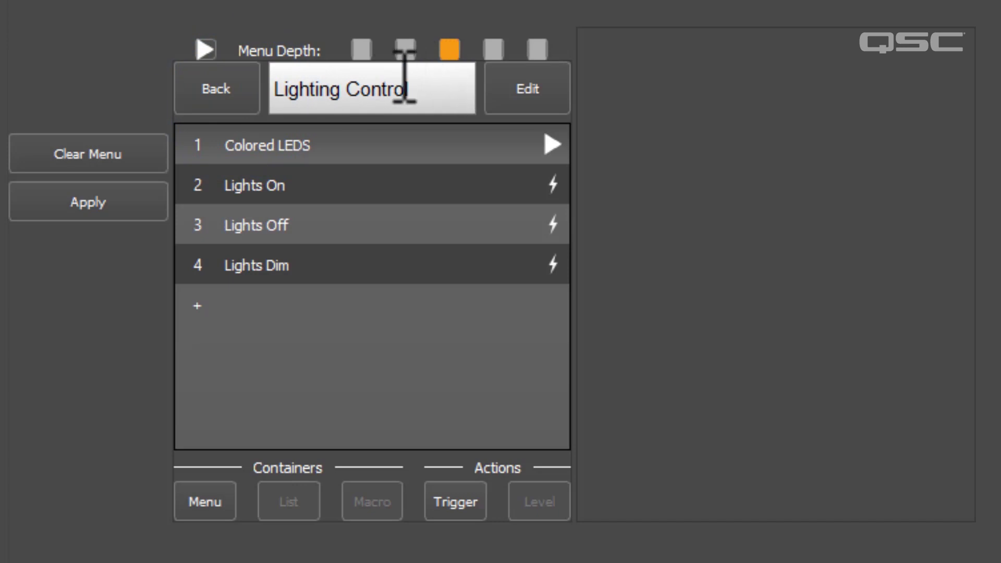
left_click(221, 104)
left_click(269, 306)
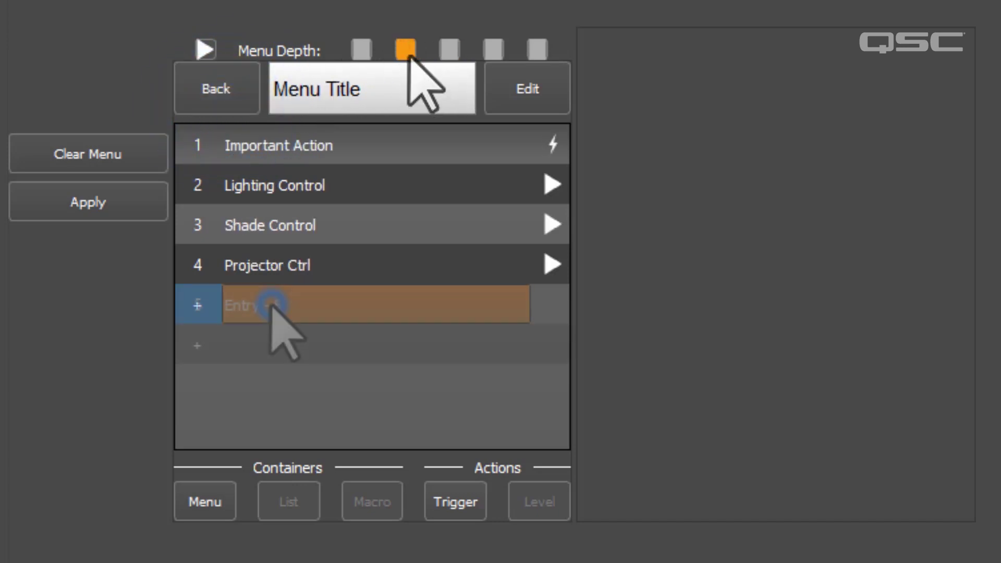
left_click(471, 503)
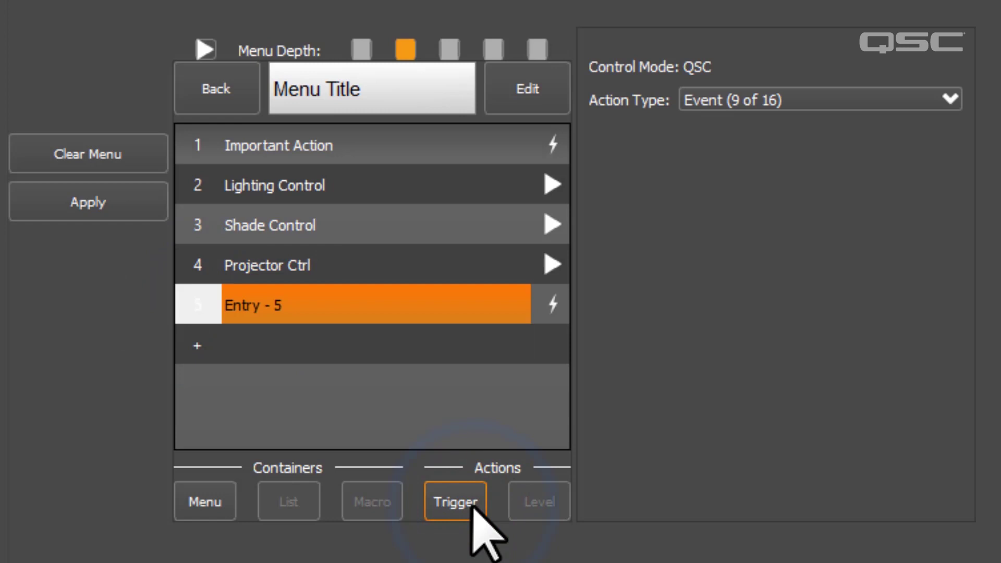
left_click(948, 100)
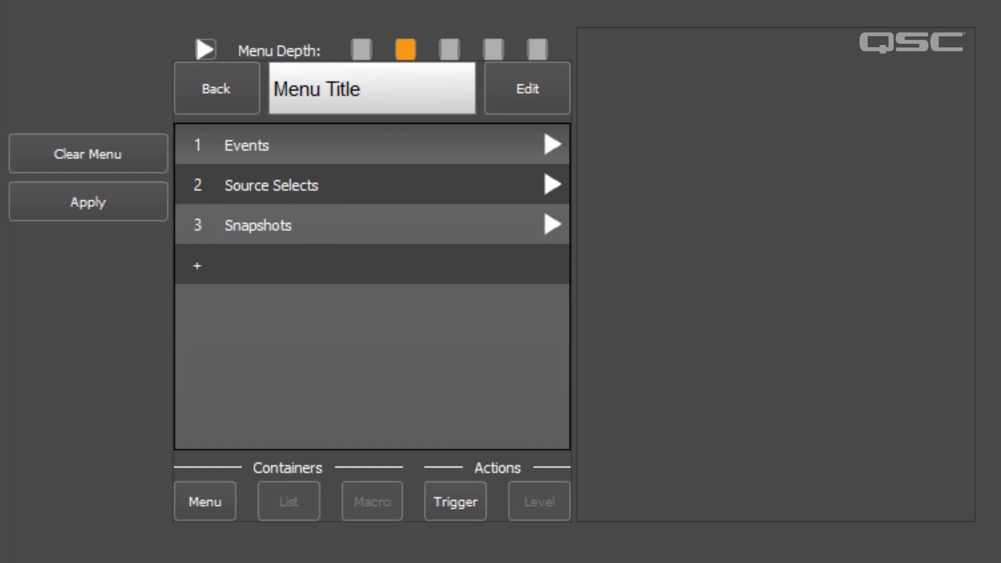
- In the Events submenu, add an event trigger named 'System Mute'
left_click(553, 146)
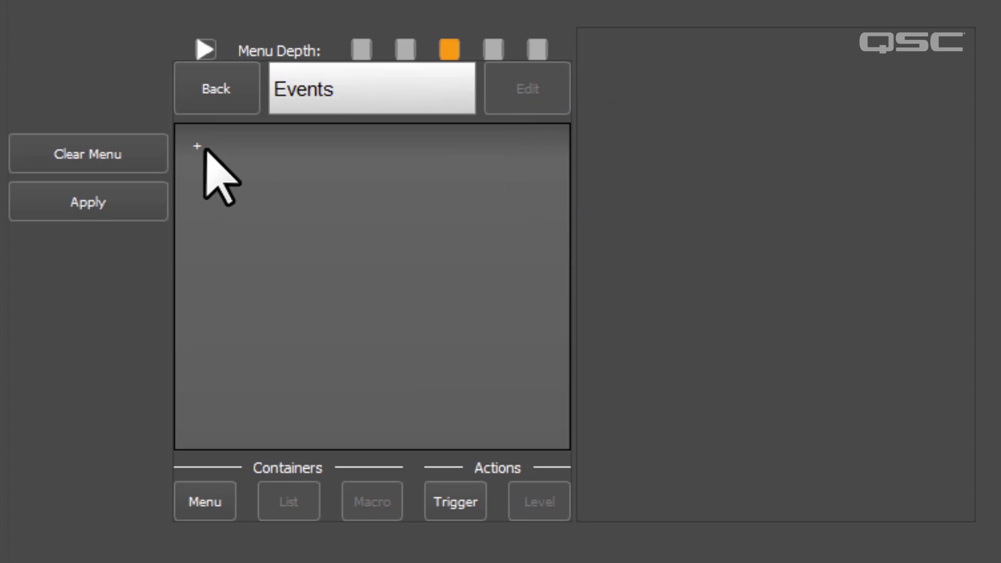
left_click(197, 149)
left_click(455, 499)
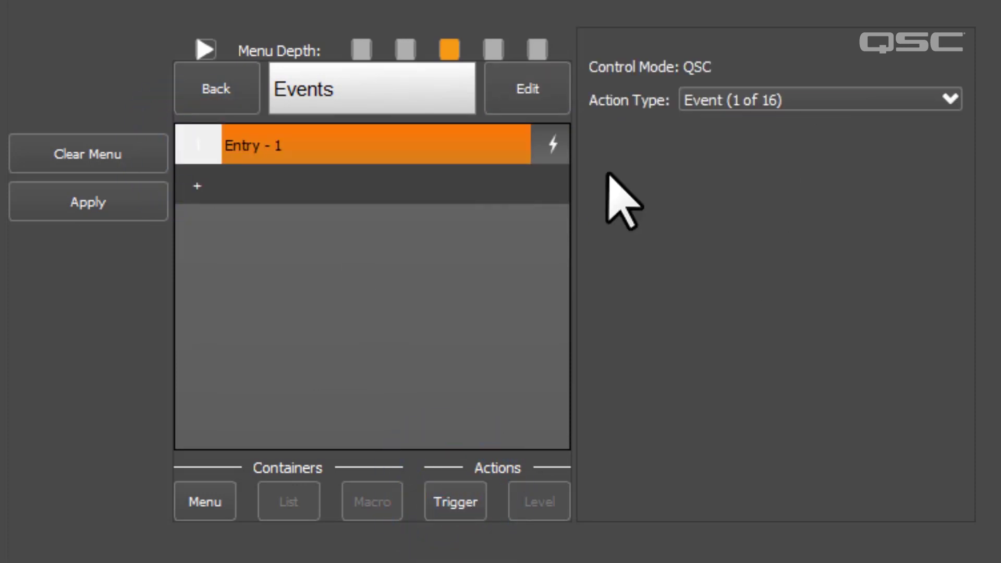
double_click(333, 149)
type("System Mute")
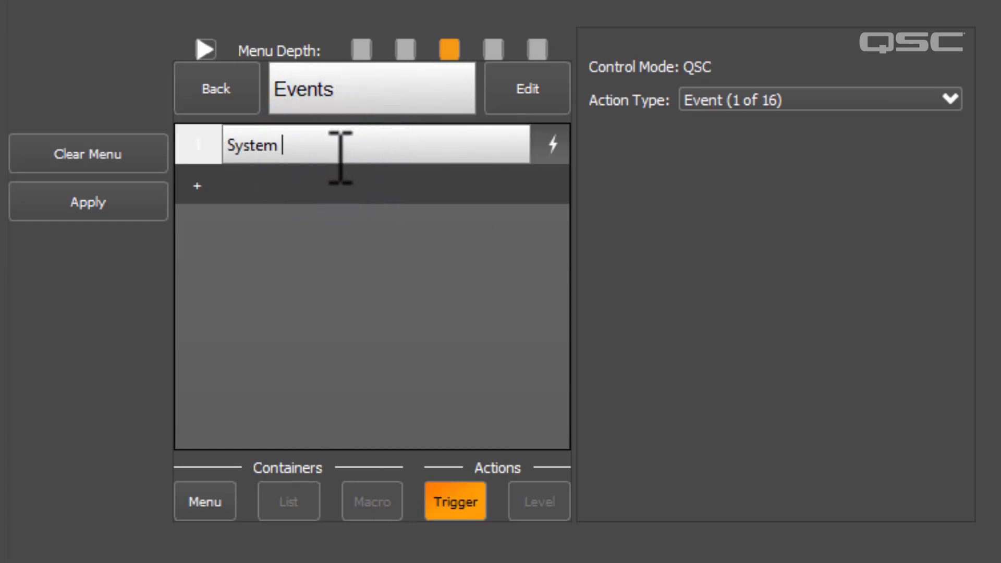
key("Return")
- Add a second event trigger named 'EQ Bypass' and return to the top menu
left_click(197, 186)
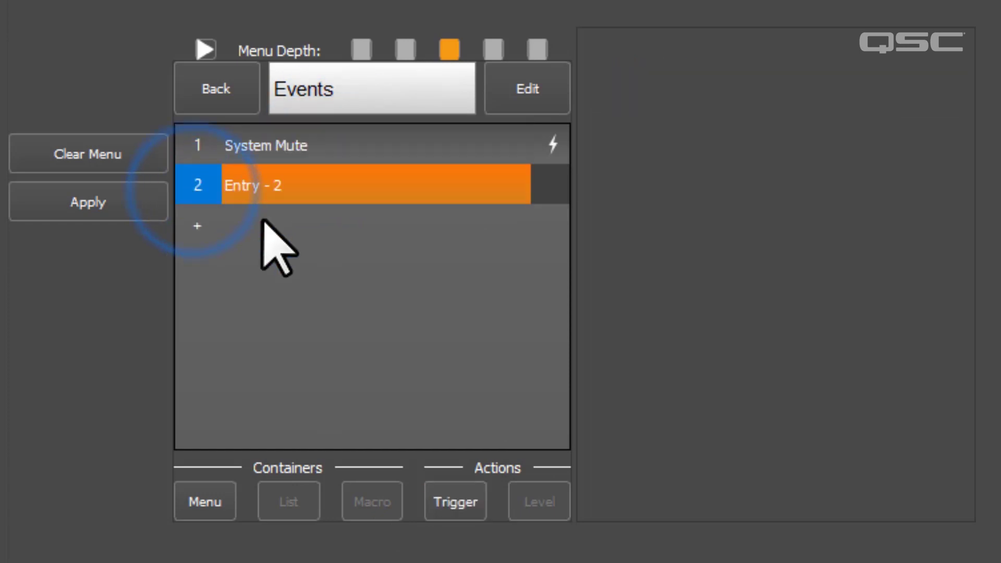
left_click(456, 500)
double_click(391, 180)
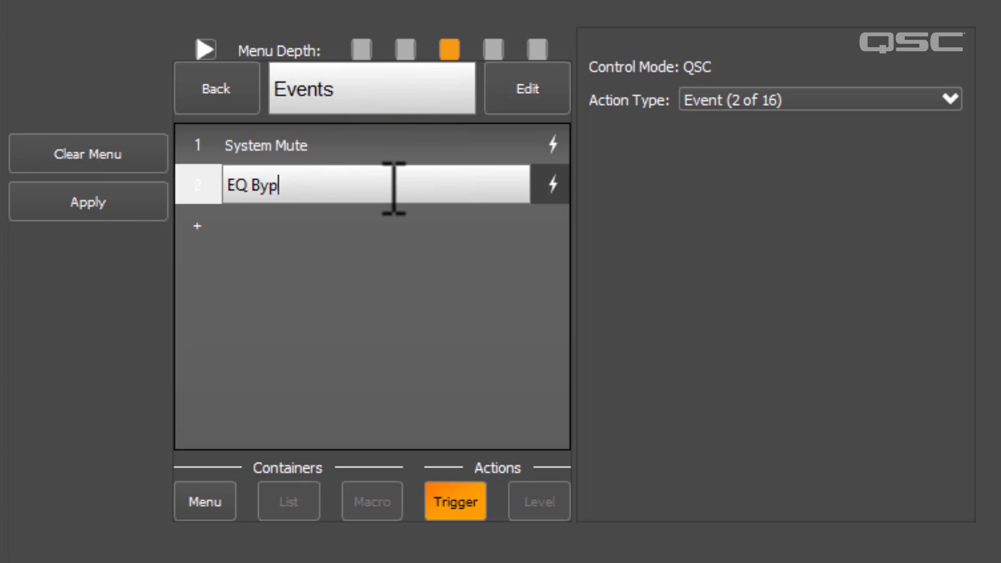
type("EQ Bypass")
key("Return")
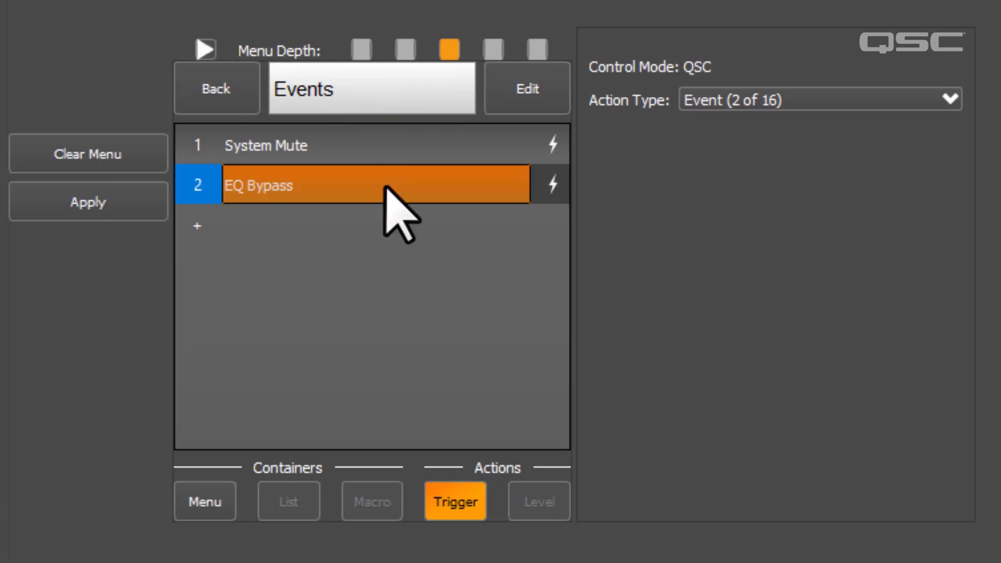
left_click(237, 95)
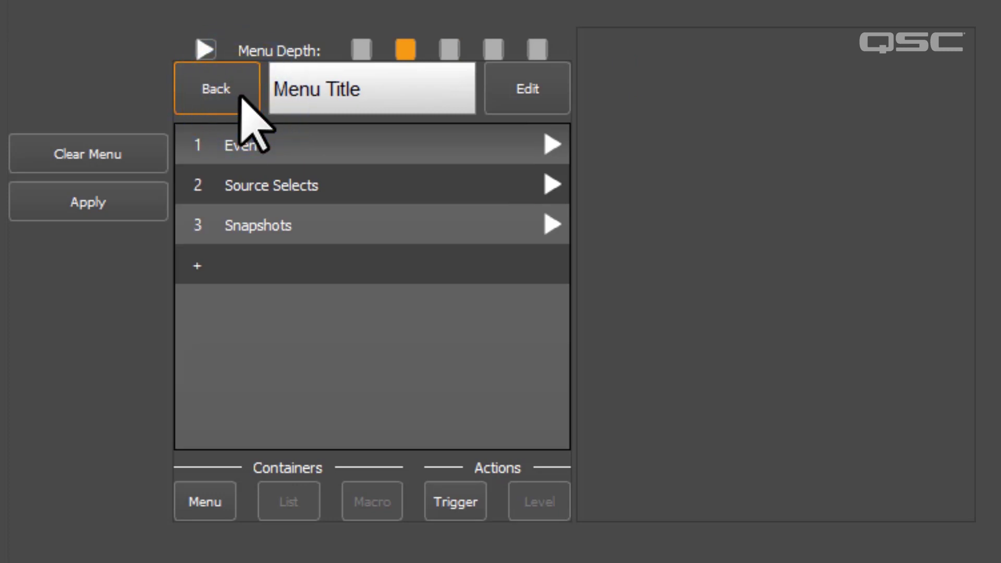
- In Source Selects, add two trigger entries with action type Source Select
left_click(548, 185)
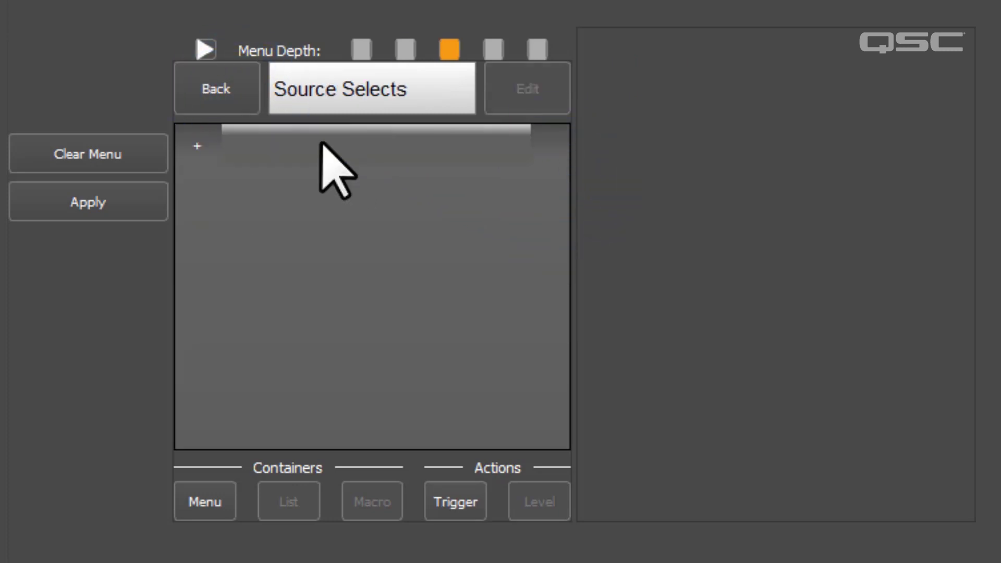
left_click(204, 149)
left_click(459, 502)
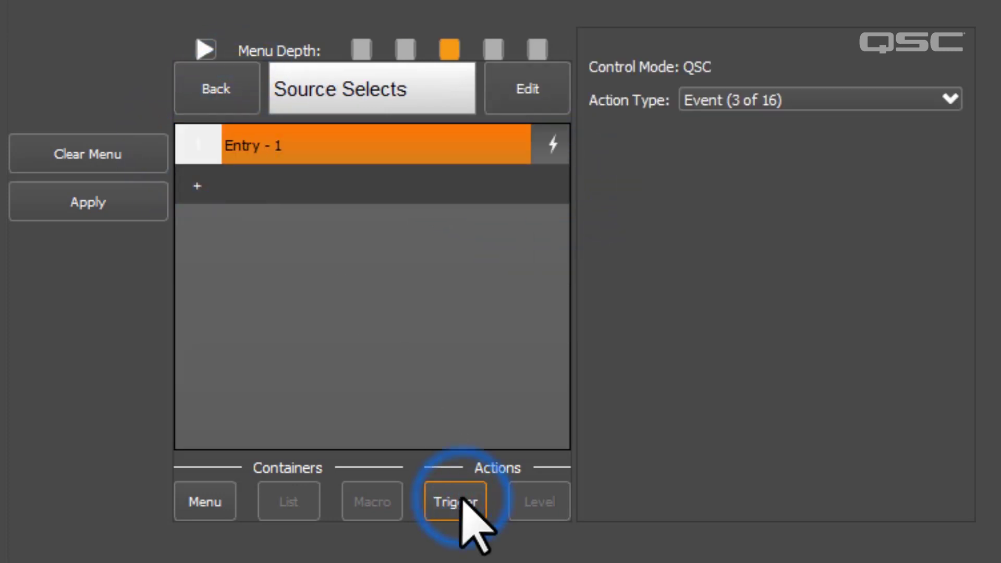
left_click(900, 99)
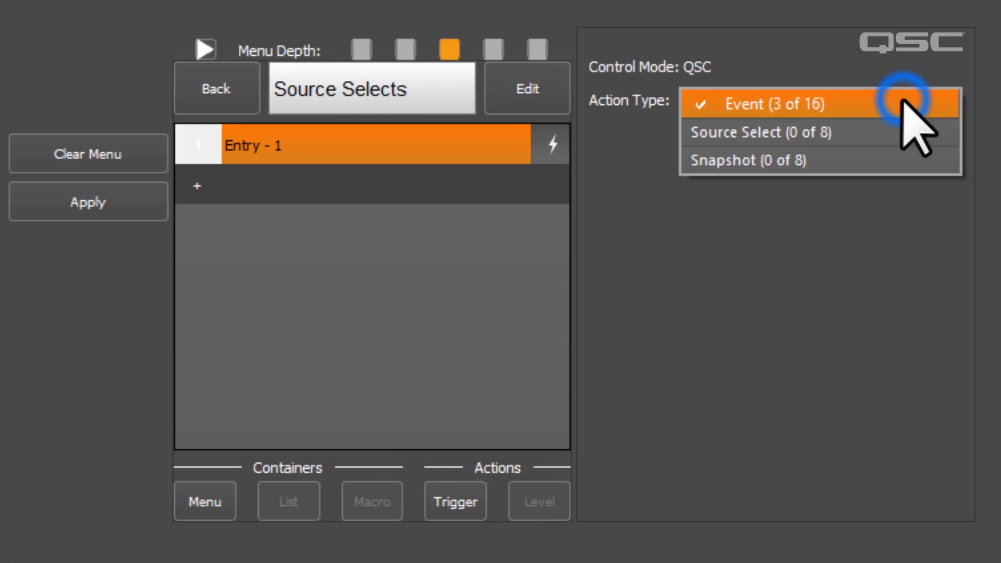
left_click(903, 129)
left_click(201, 194)
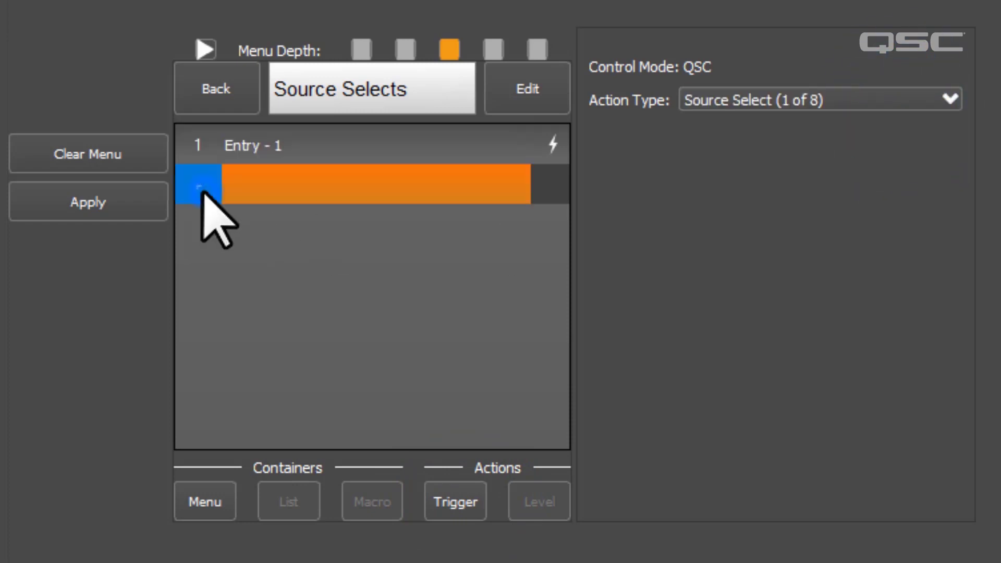
left_click(457, 498)
left_click(844, 107)
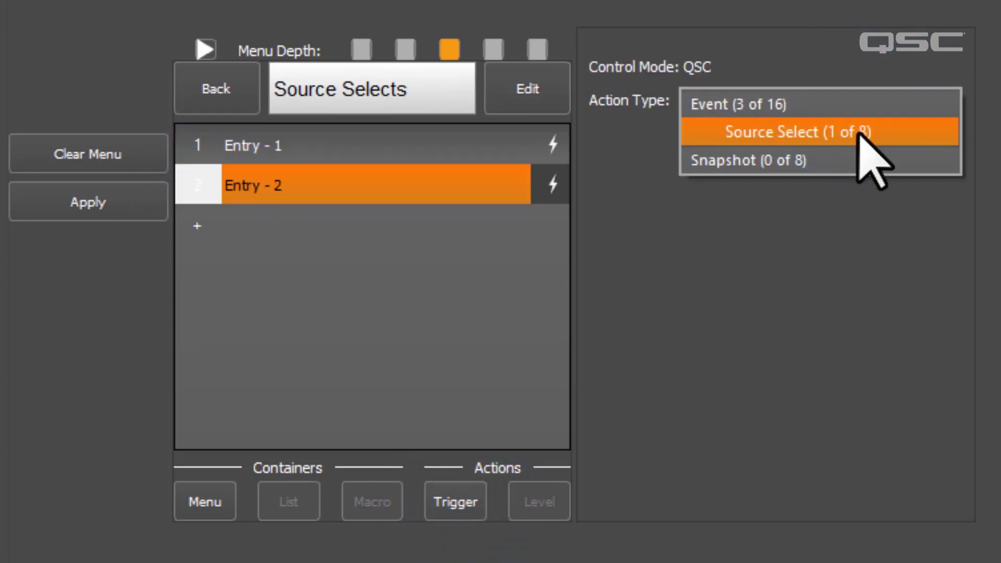
left_click(860, 135)
- Rename the two triggers 'Dante Stream' and 'Audio Player', then go back up
left_click(412, 142)
left_click(410, 141)
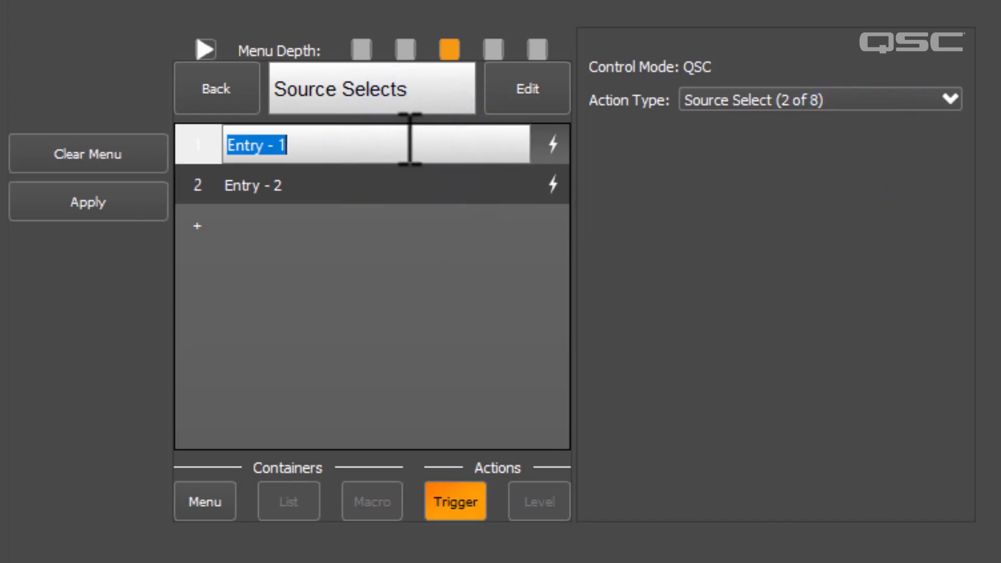
type("Dante Stream")
key("Return")
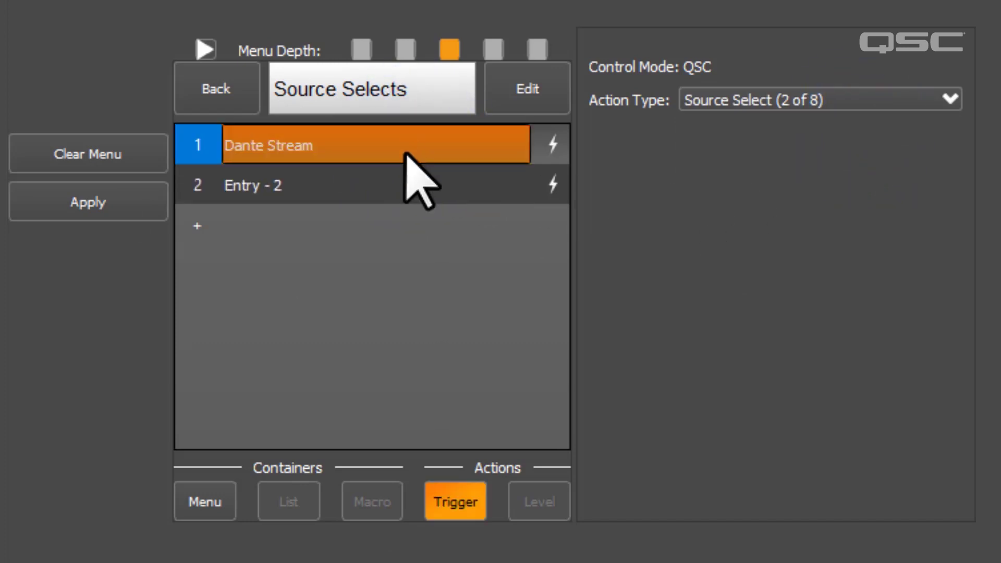
left_click(404, 182)
left_click(410, 185)
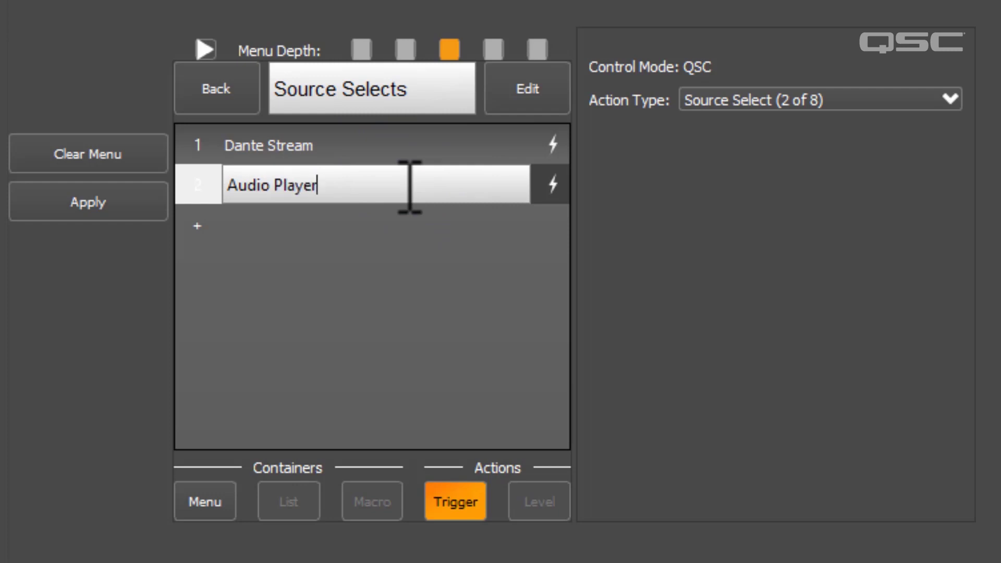
key("Return")
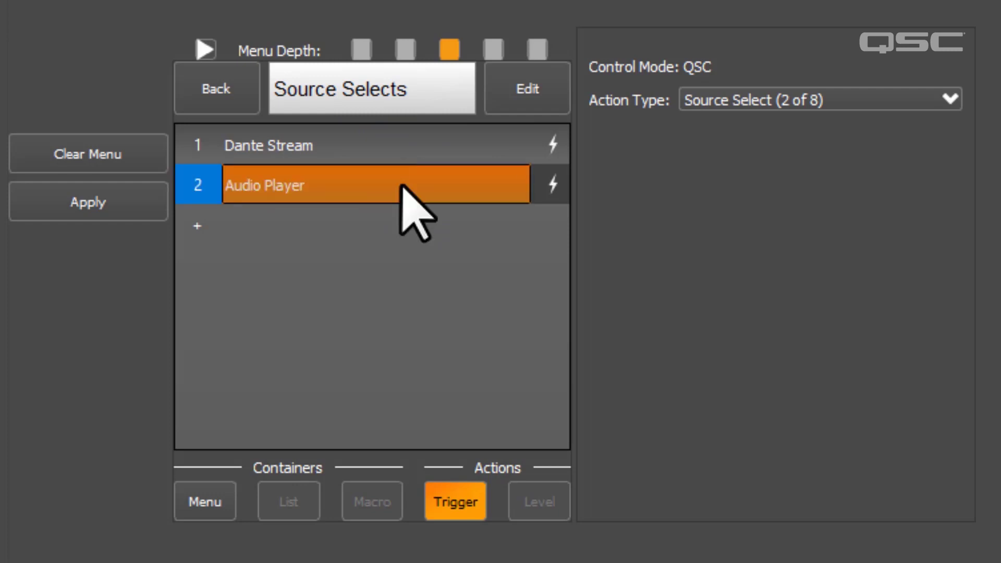
left_click(232, 97)
- In Snapshots, add two trigger entries with action type Snapshot
left_click(551, 230)
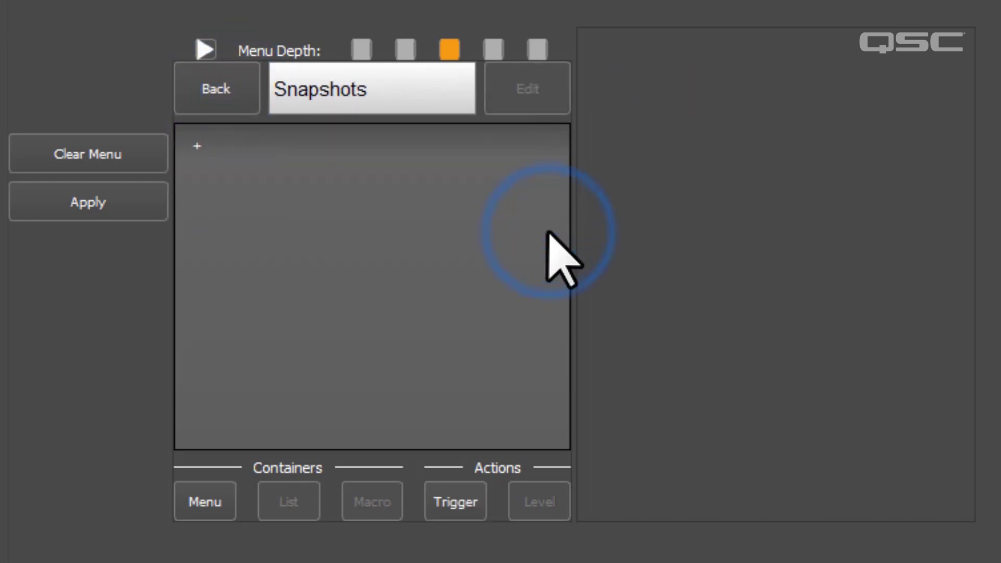
left_click(199, 147)
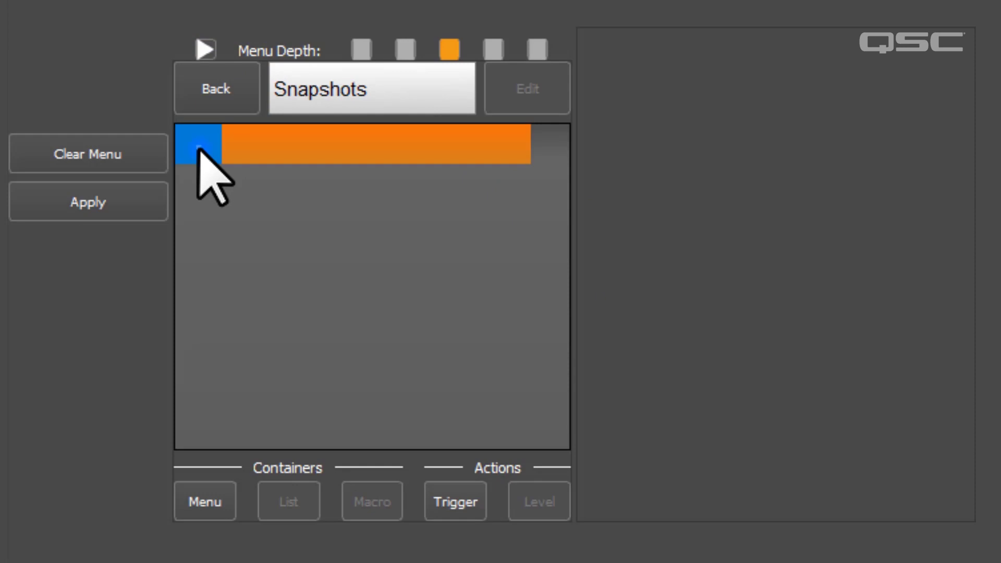
left_click(455, 500)
left_click(839, 100)
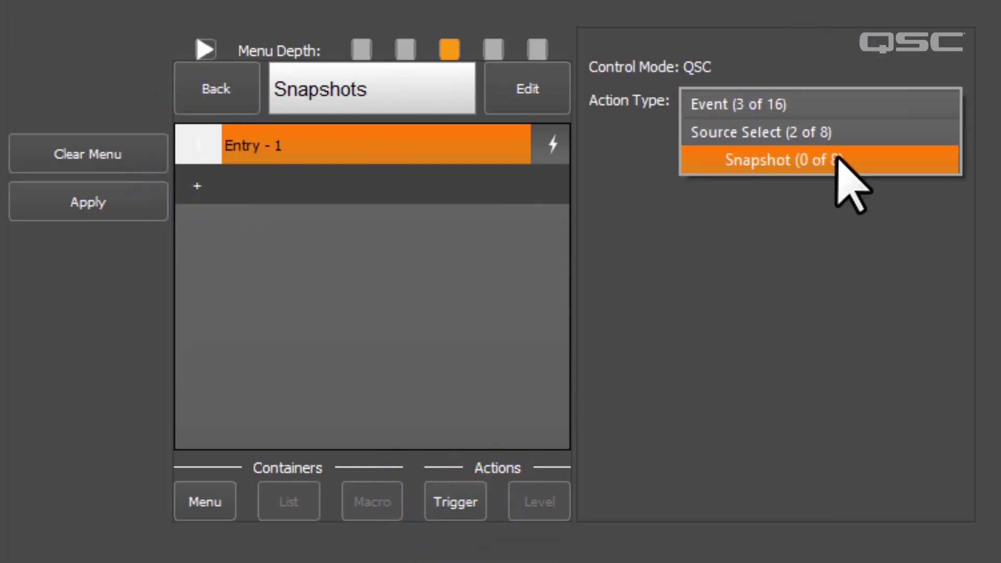
left_click(840, 175)
left_click(197, 186)
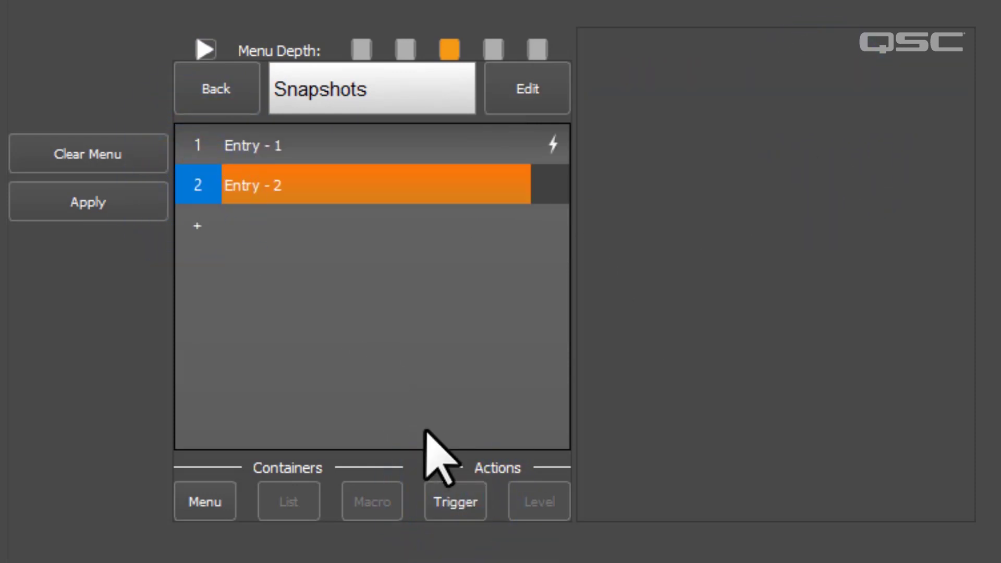
left_click(451, 502)
left_click(829, 100)
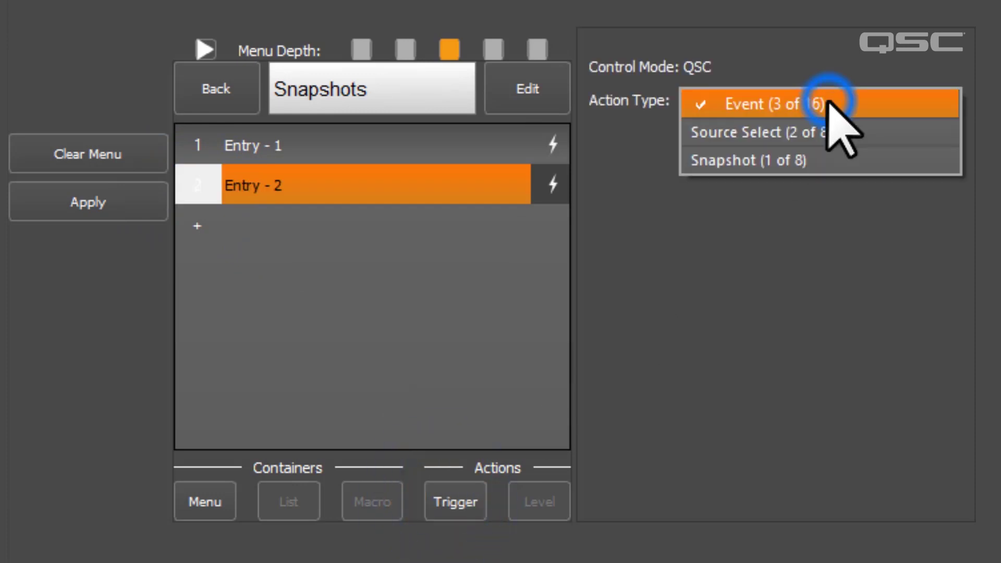
left_click(837, 159)
- Rename the snapshot triggers 'System Reset' and 'Party Mode' and verify Party Mode's action type
left_click(431, 147)
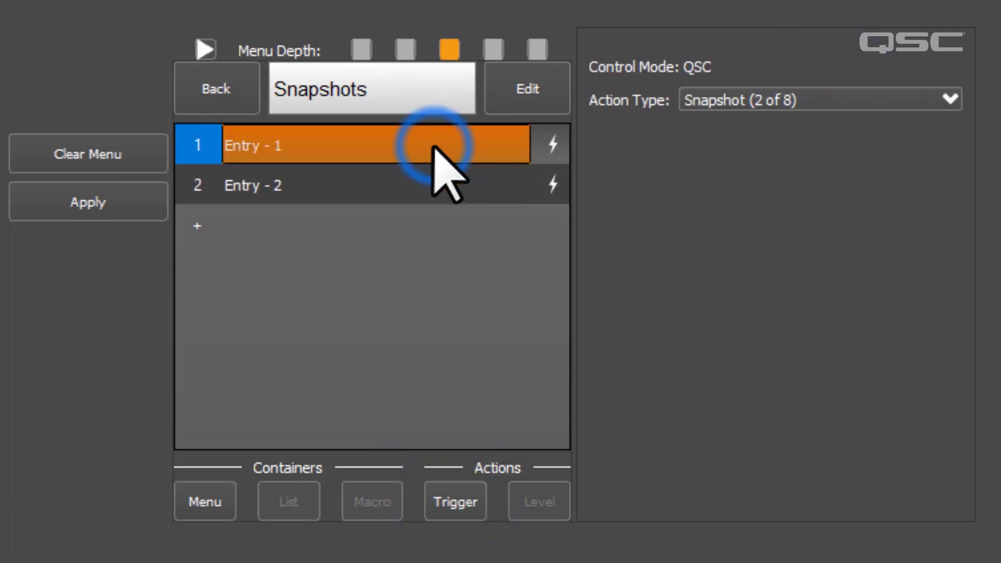
left_click(436, 145)
type("System Reset")
key("Return")
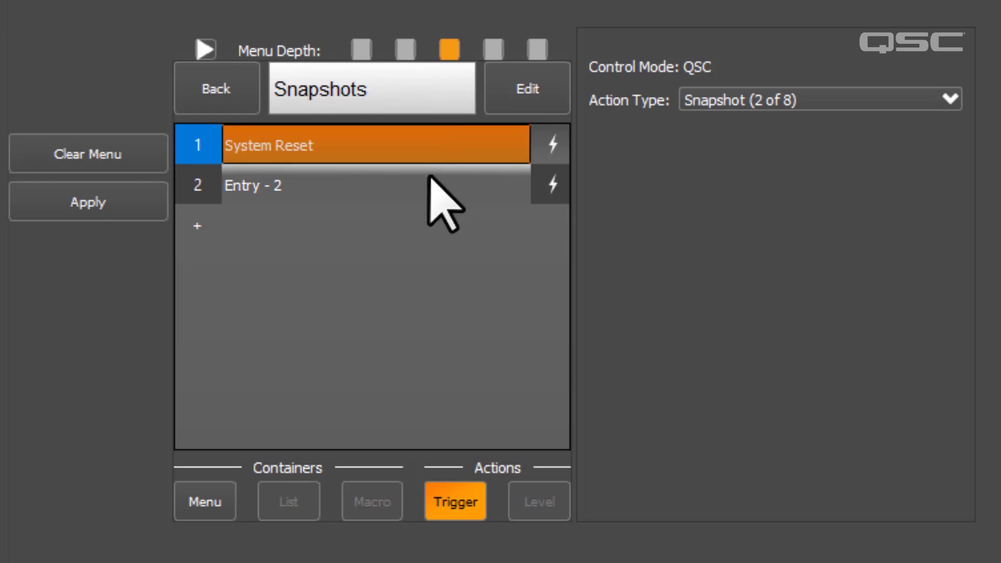
double_click(436, 183)
type("Party Mode")
key("Return")
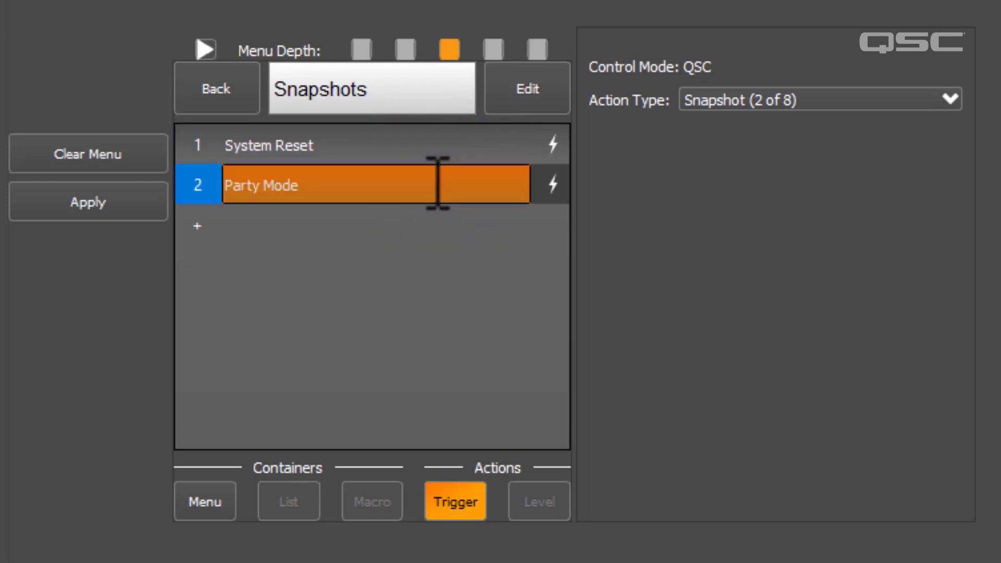
left_click(874, 103)
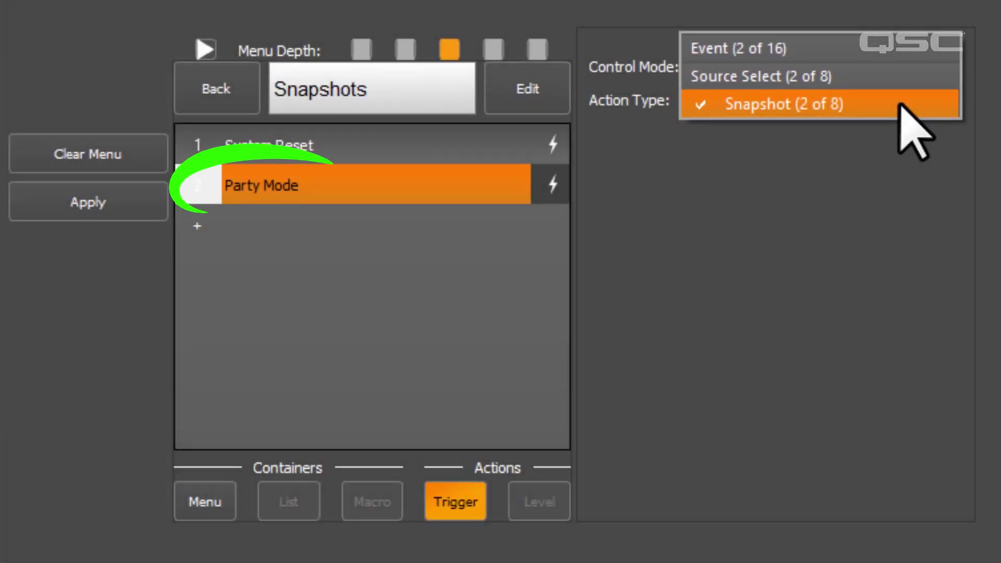
left_click(747, 195)
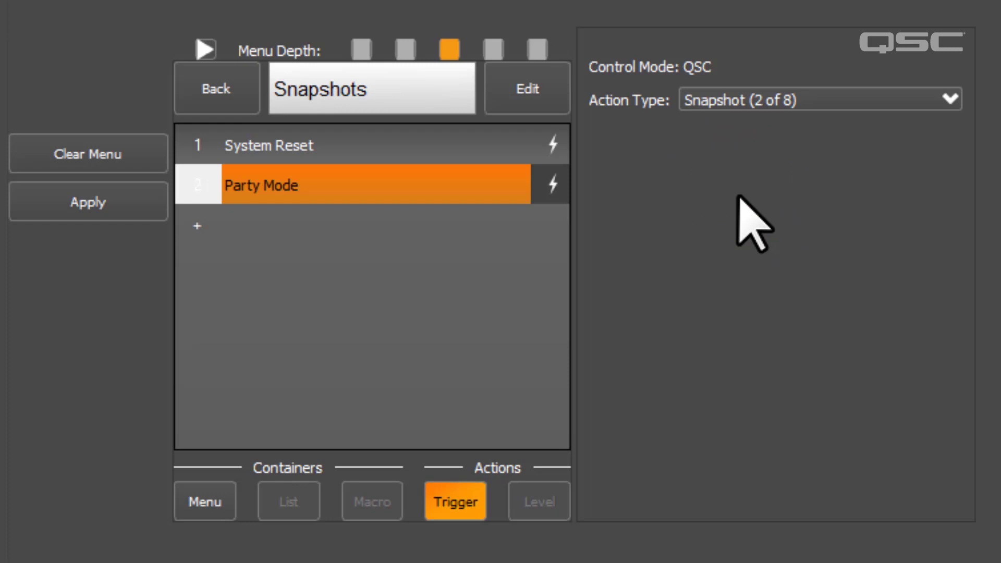
- Send the finished Serious Corp Q-SYS menu to the AxonC1-f01ac9 controller
left_click(119, 202)
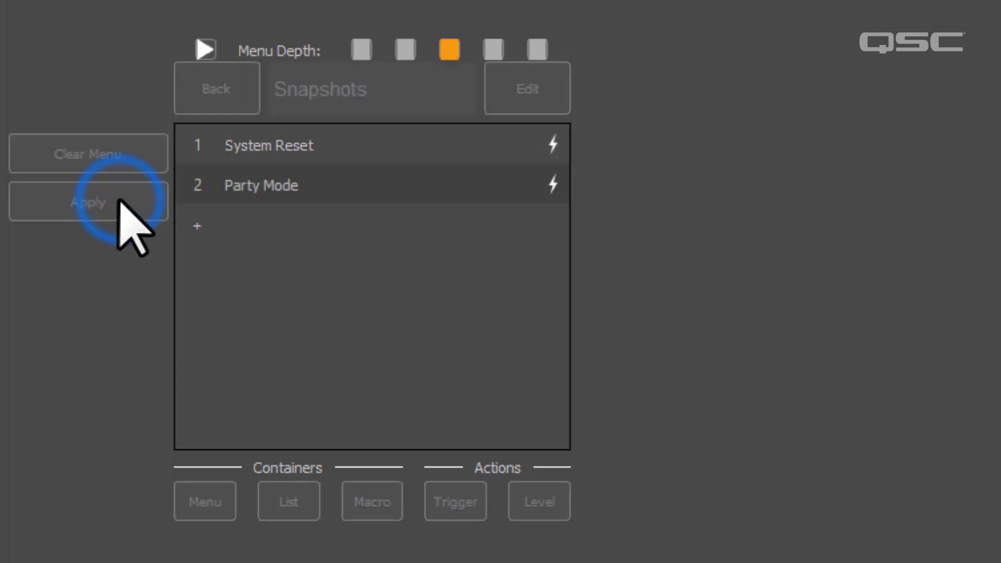